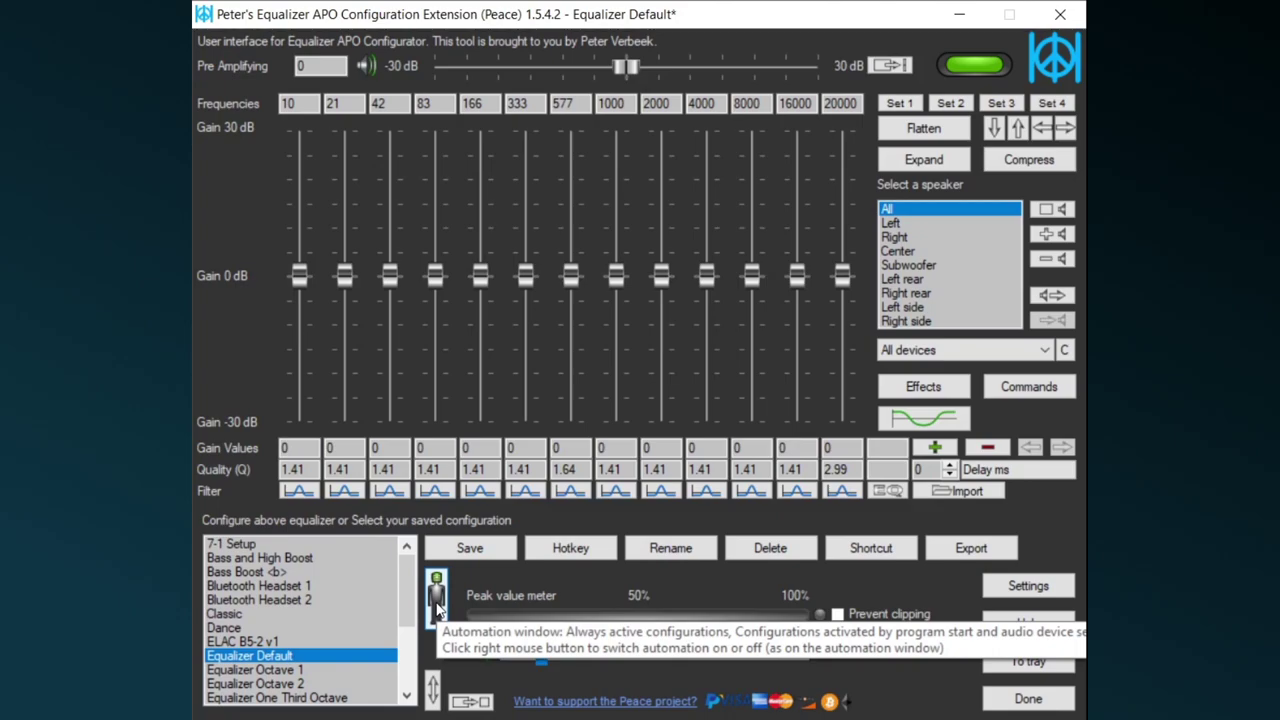
# Open Peace's automation from the figure icon and acknowledge the gain-leveling warning.
pyautogui.click(437, 600)
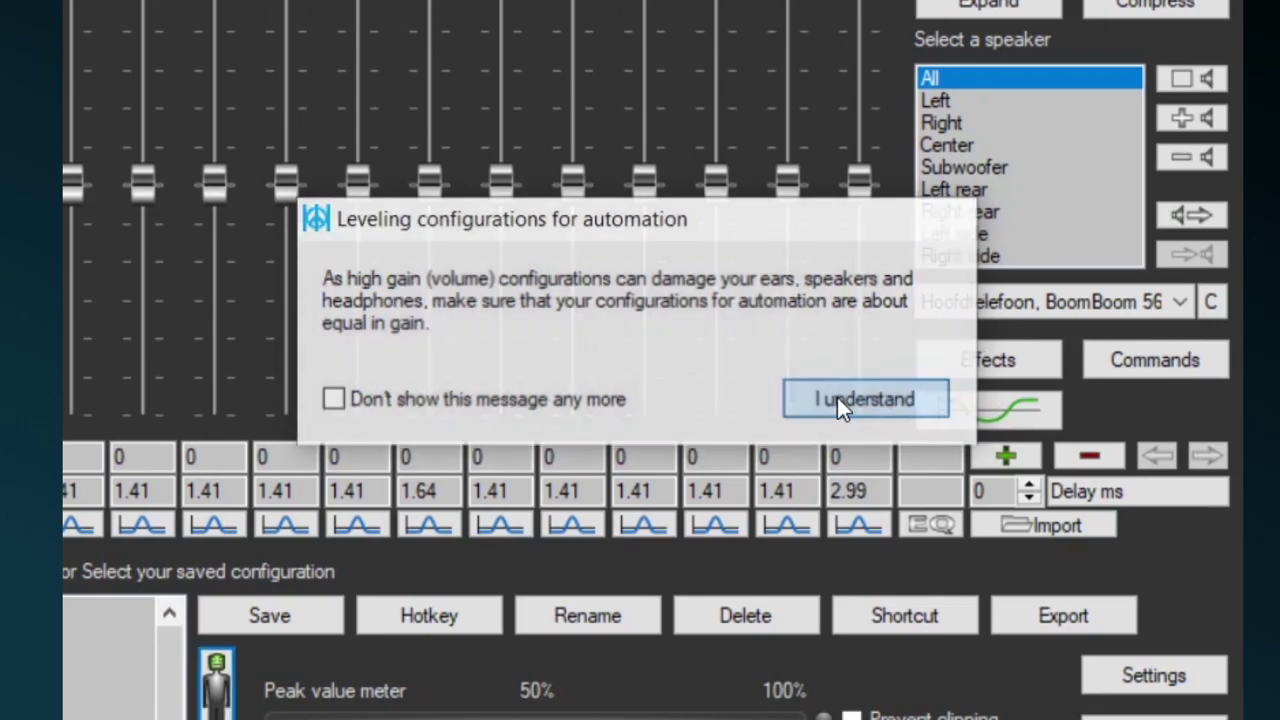
pyautogui.click(837, 397)
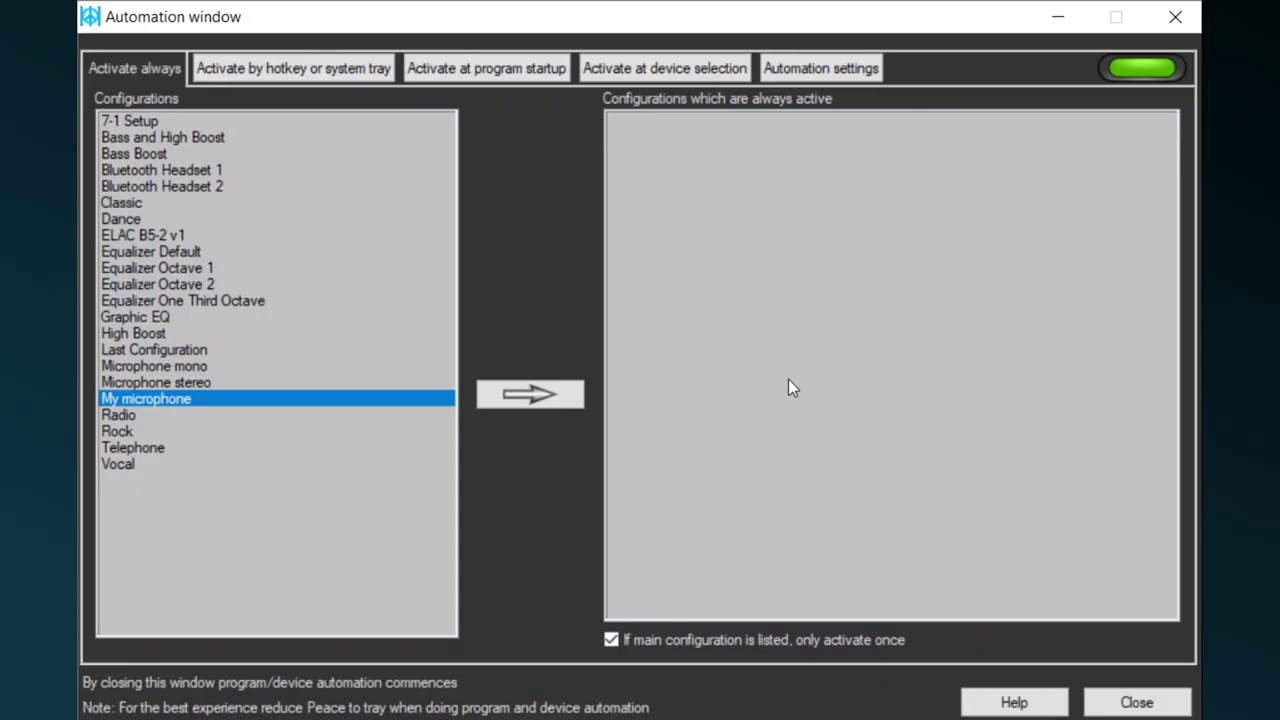
# Reopen automation, add My microphone to always-active configurations, then remove it again.
pyautogui.click(1152, 68)
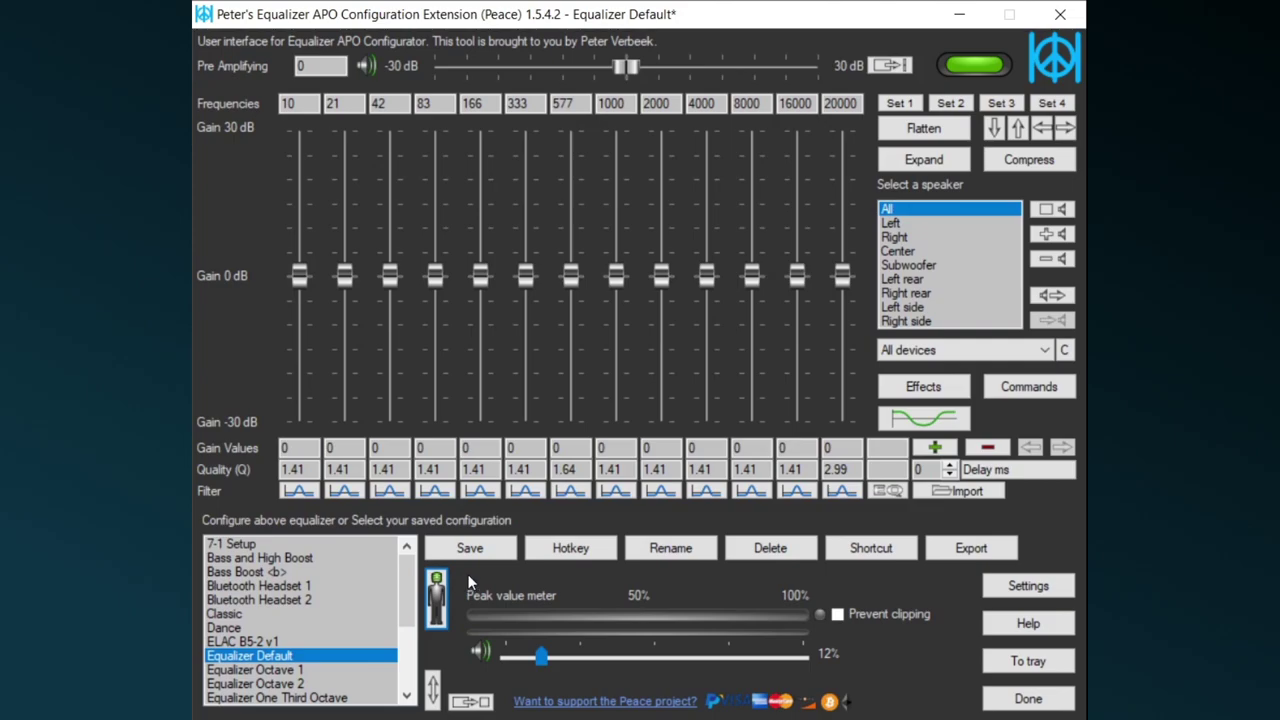
pyautogui.click(436, 596)
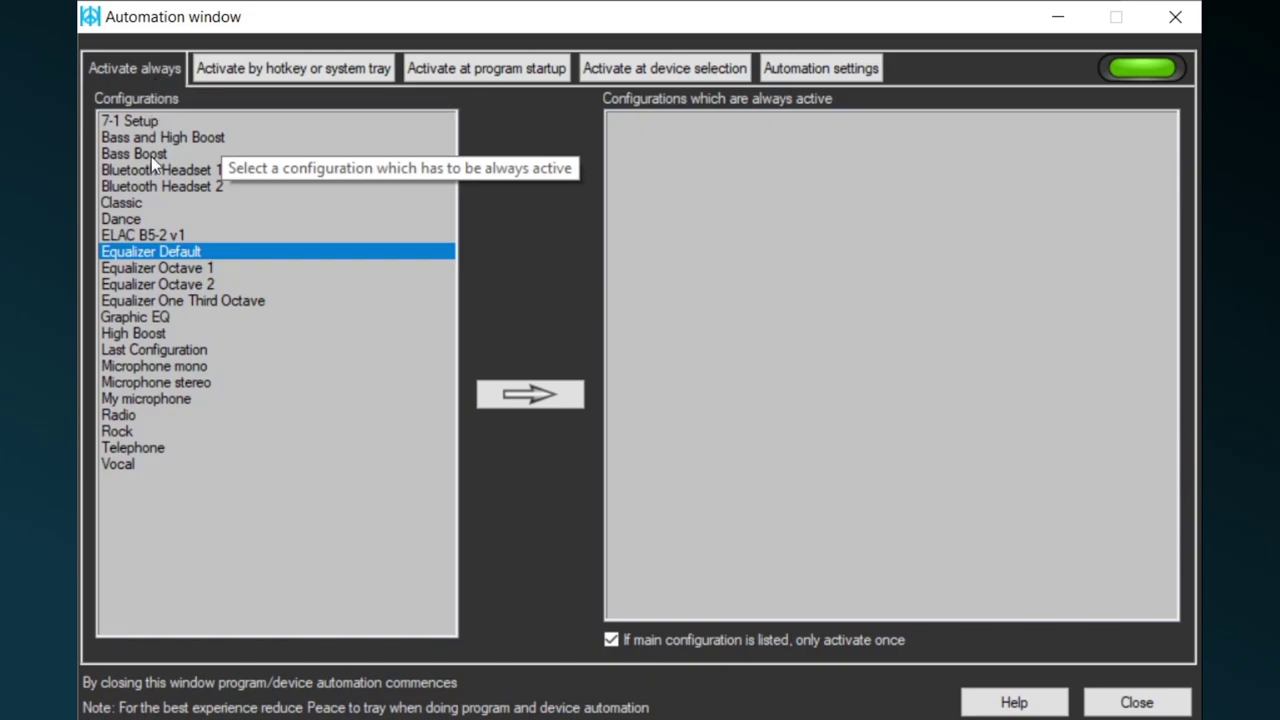
pyautogui.click(158, 399)
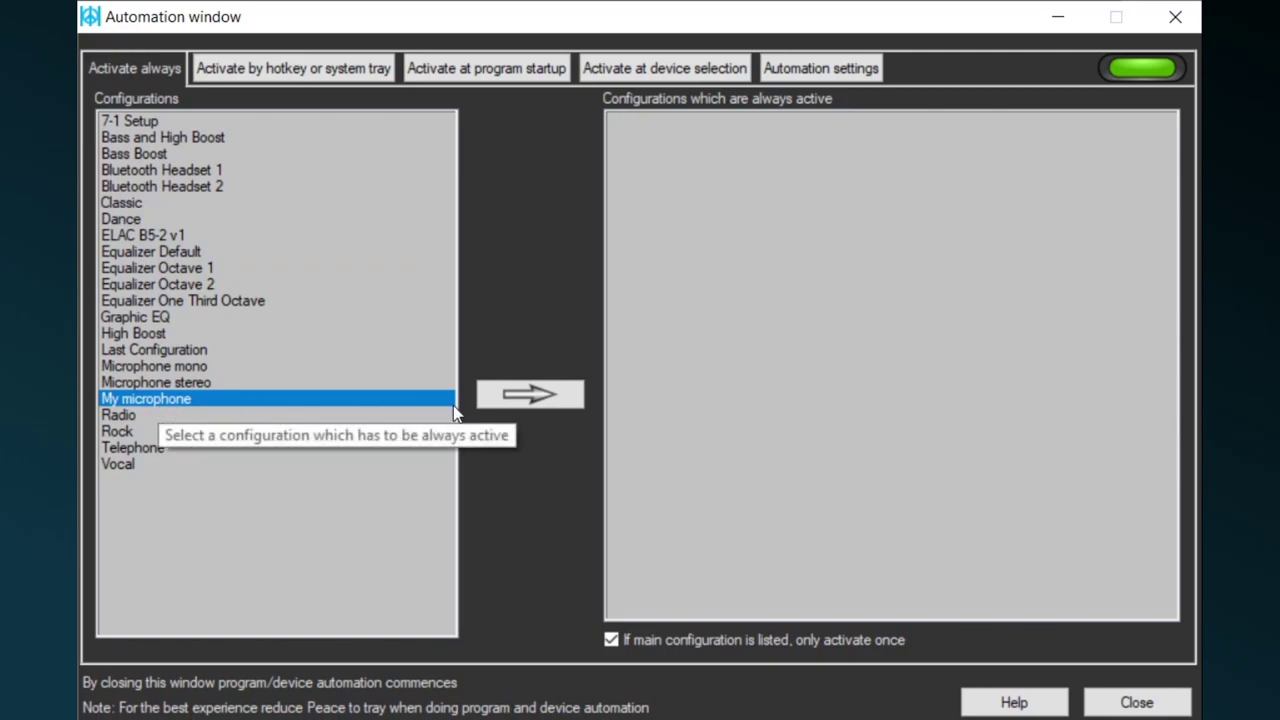
pyautogui.click(527, 397)
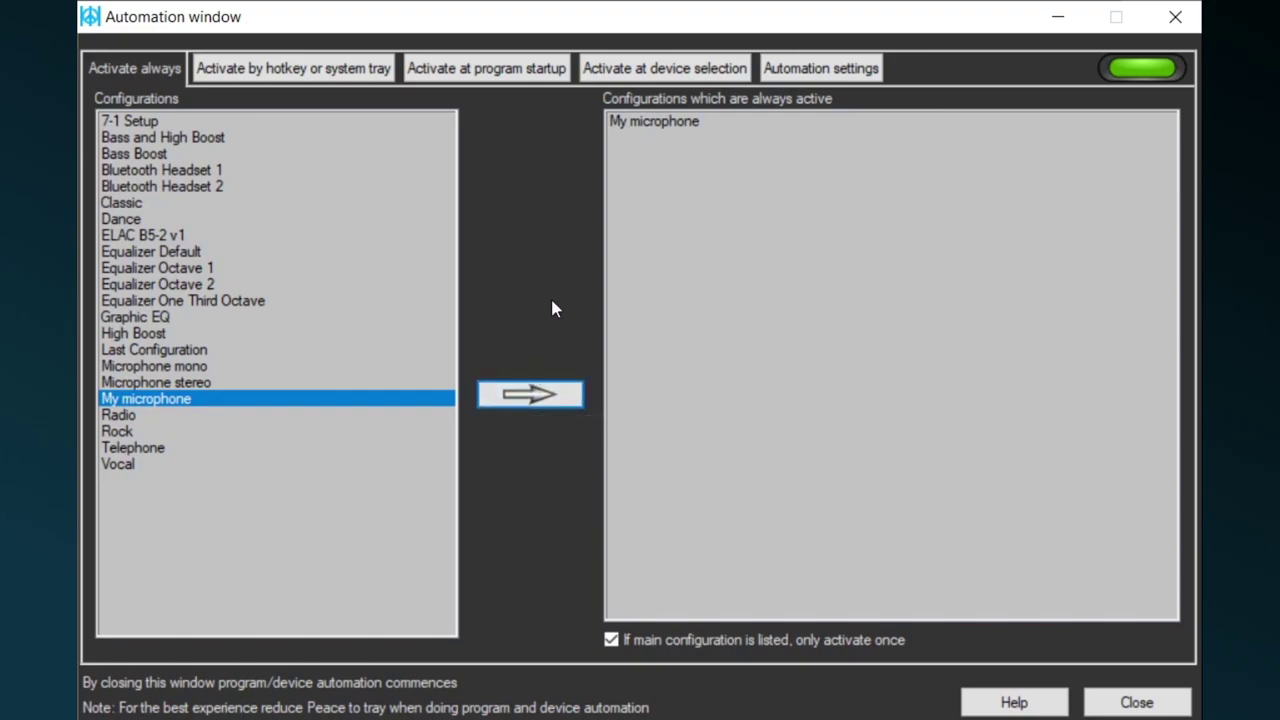
pyautogui.click(662, 121)
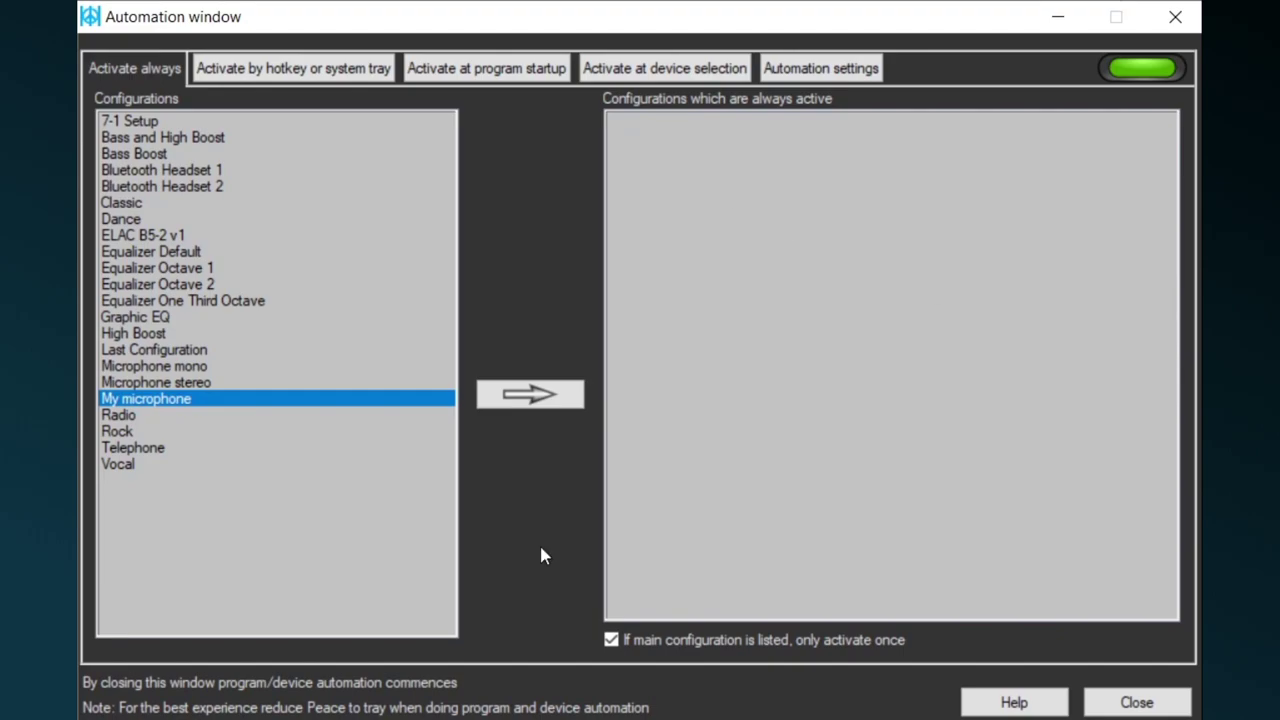
pyautogui.click(325, 70)
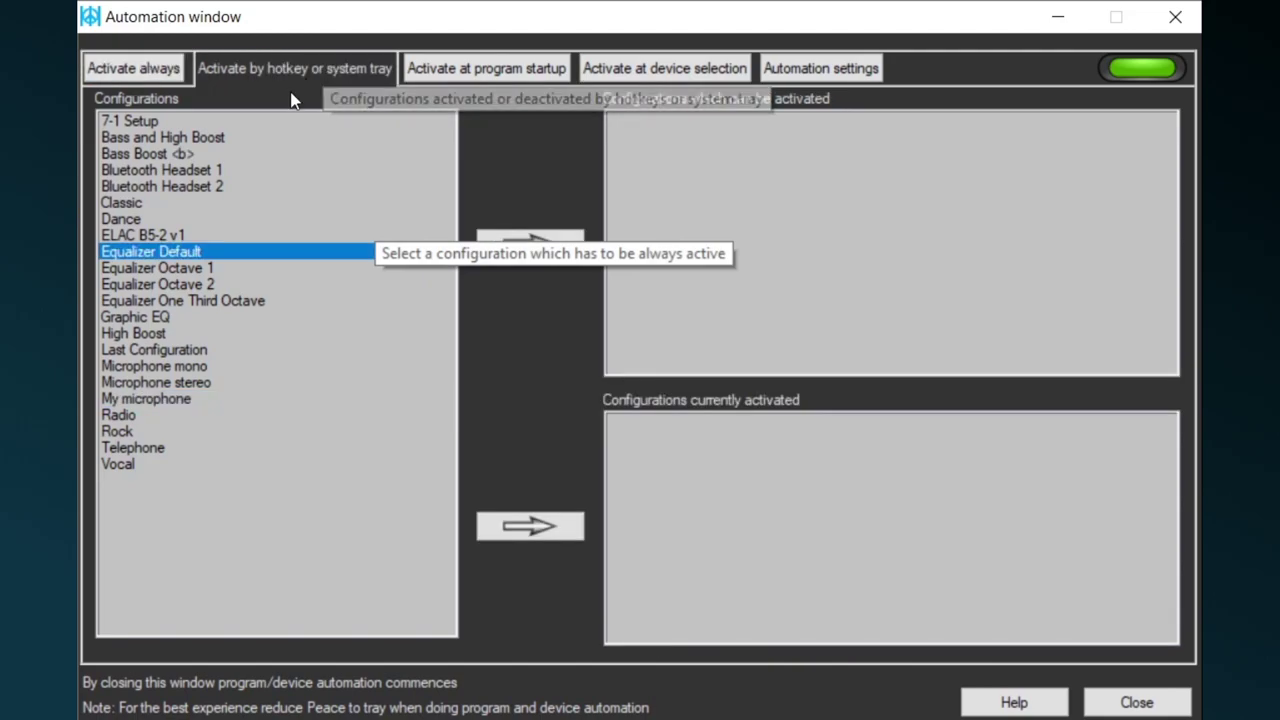
# Add Bass Boost to hotkey activation and toggle it on and off with the b hotkey.
pyautogui.click(241, 154)
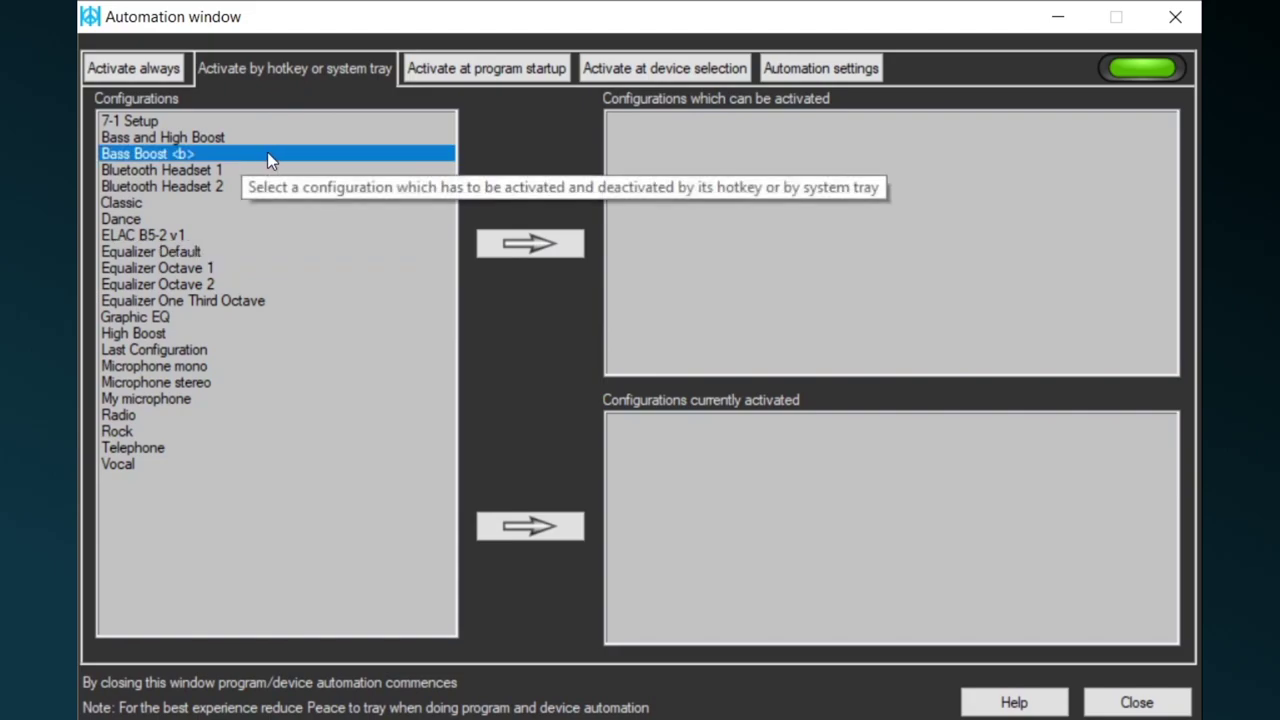
pyautogui.click(503, 248)
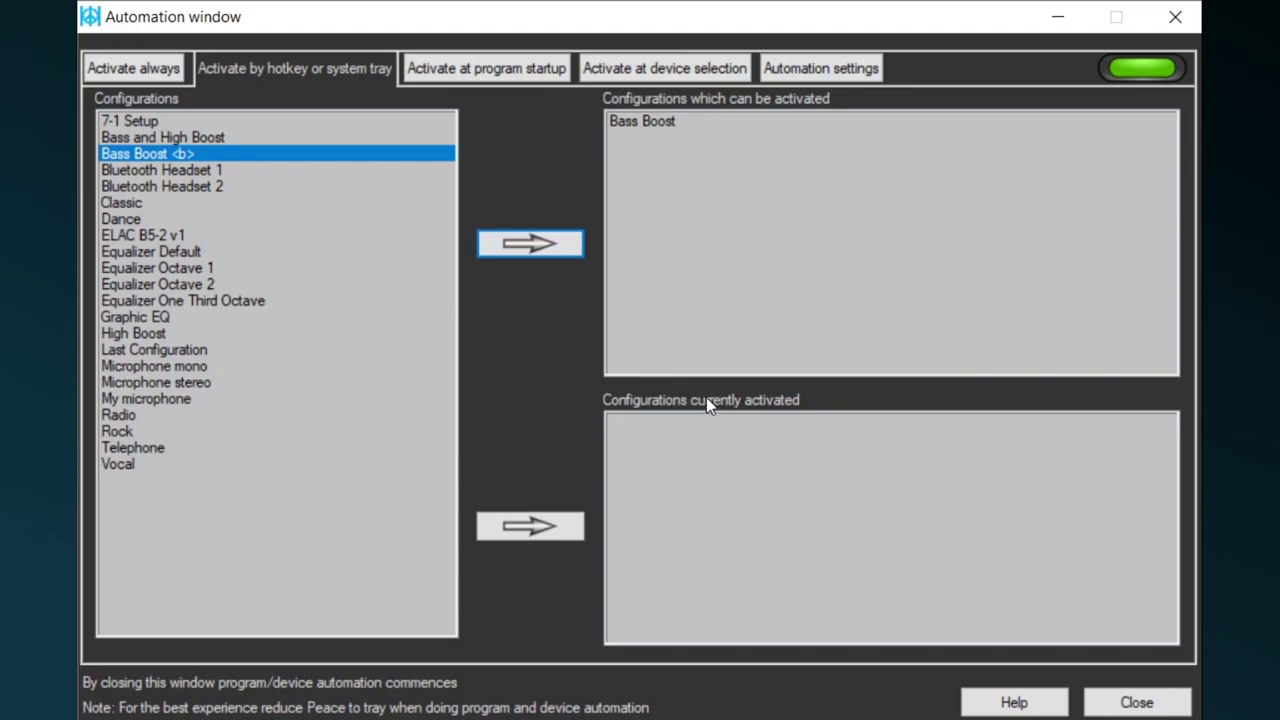
pyautogui.press('b')
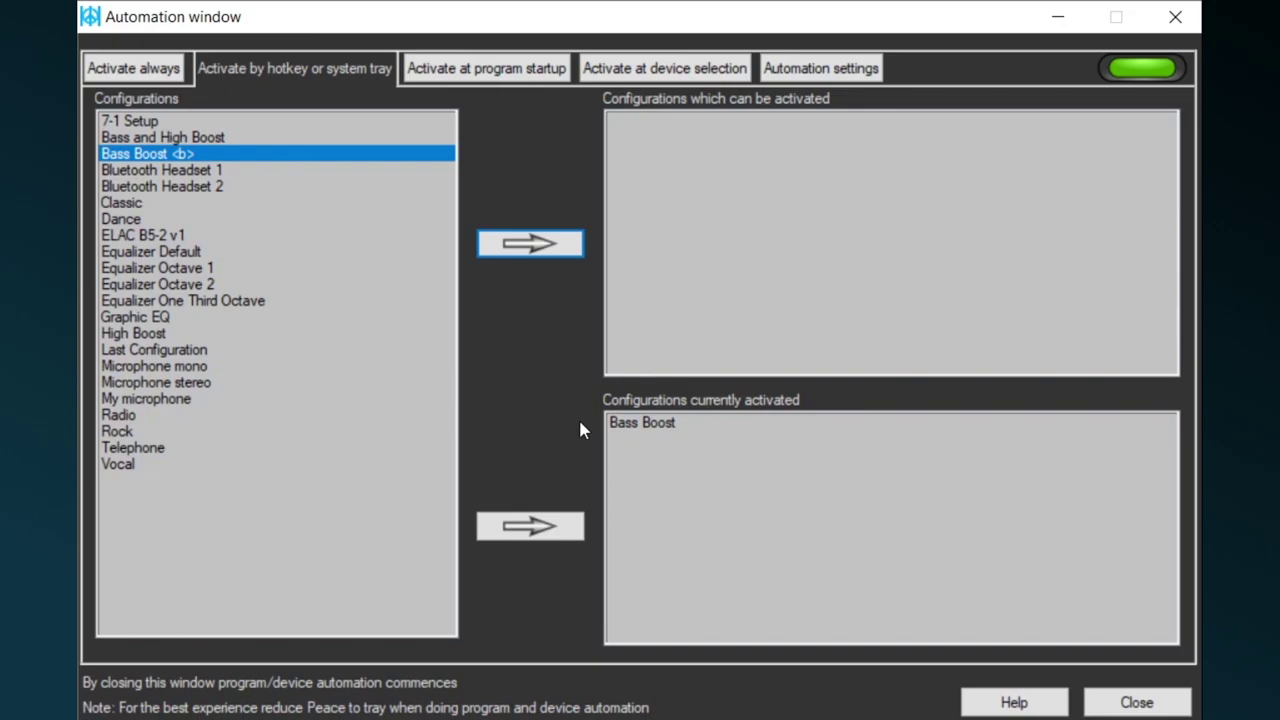
pyautogui.press('b')
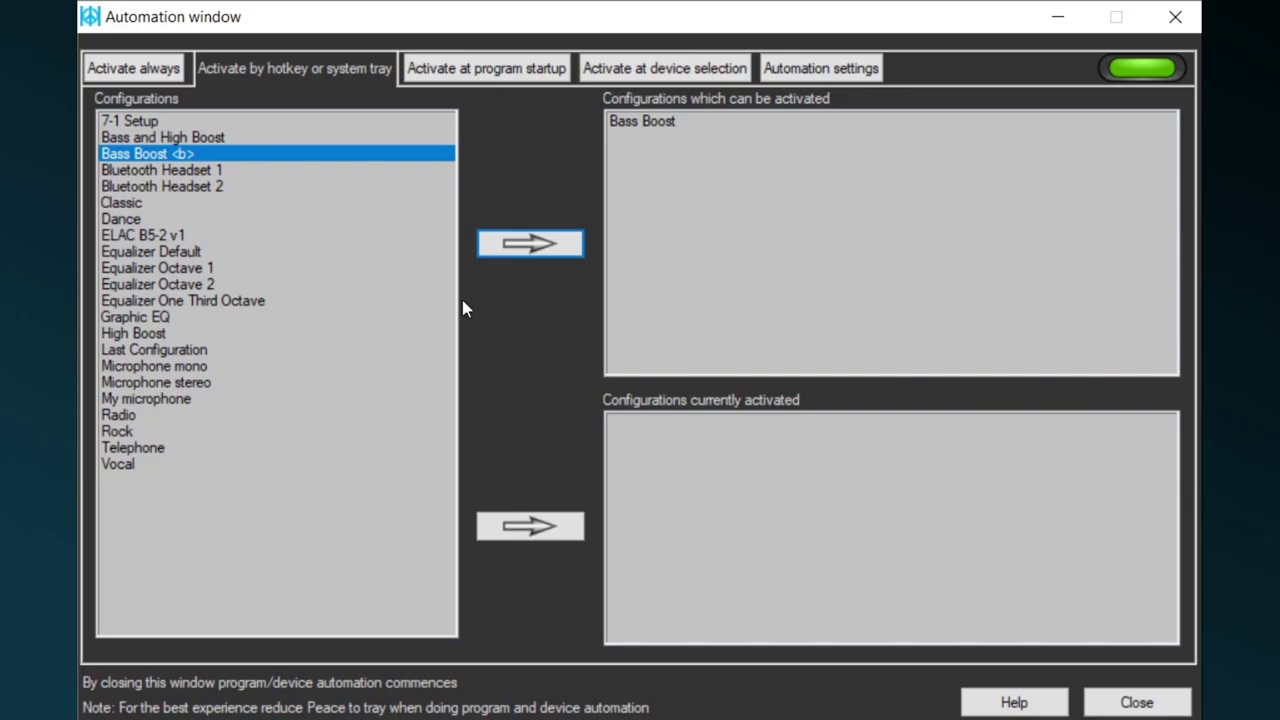
# Add Bluetooth Headset 1 to hotkey activation, then remove both it and Bass Boost.
pyautogui.click(247, 171)
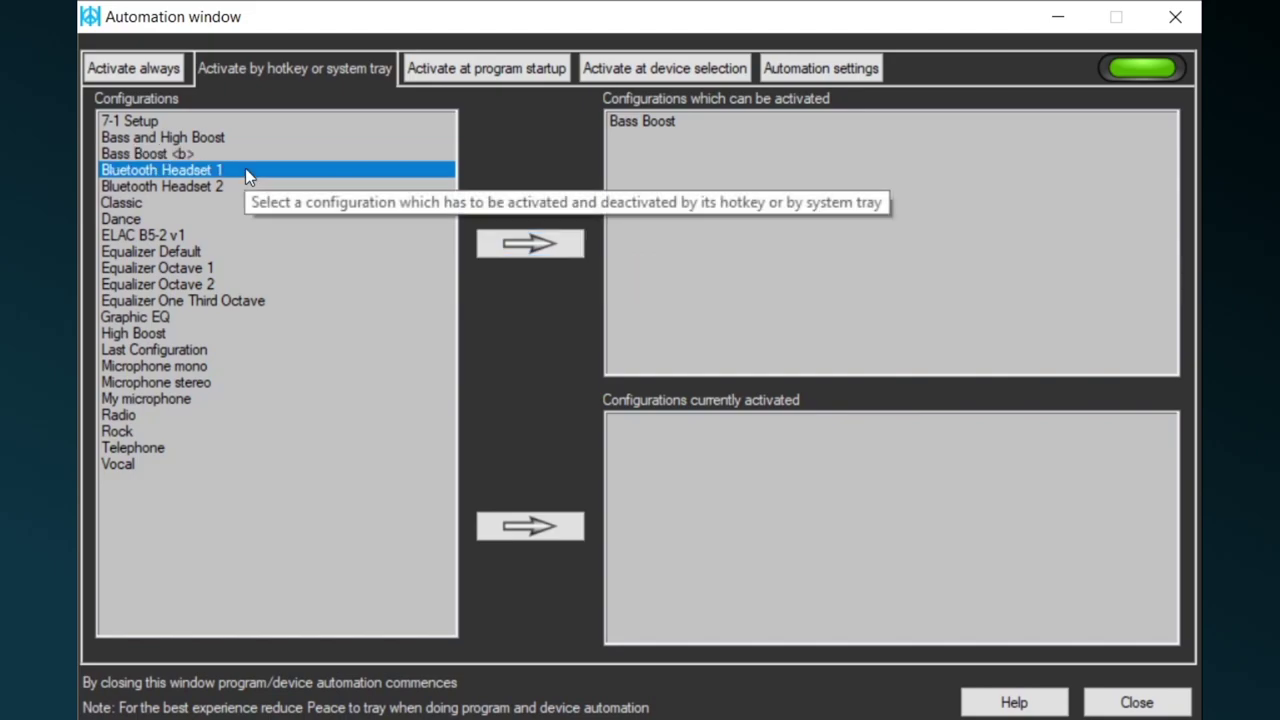
pyautogui.click(510, 247)
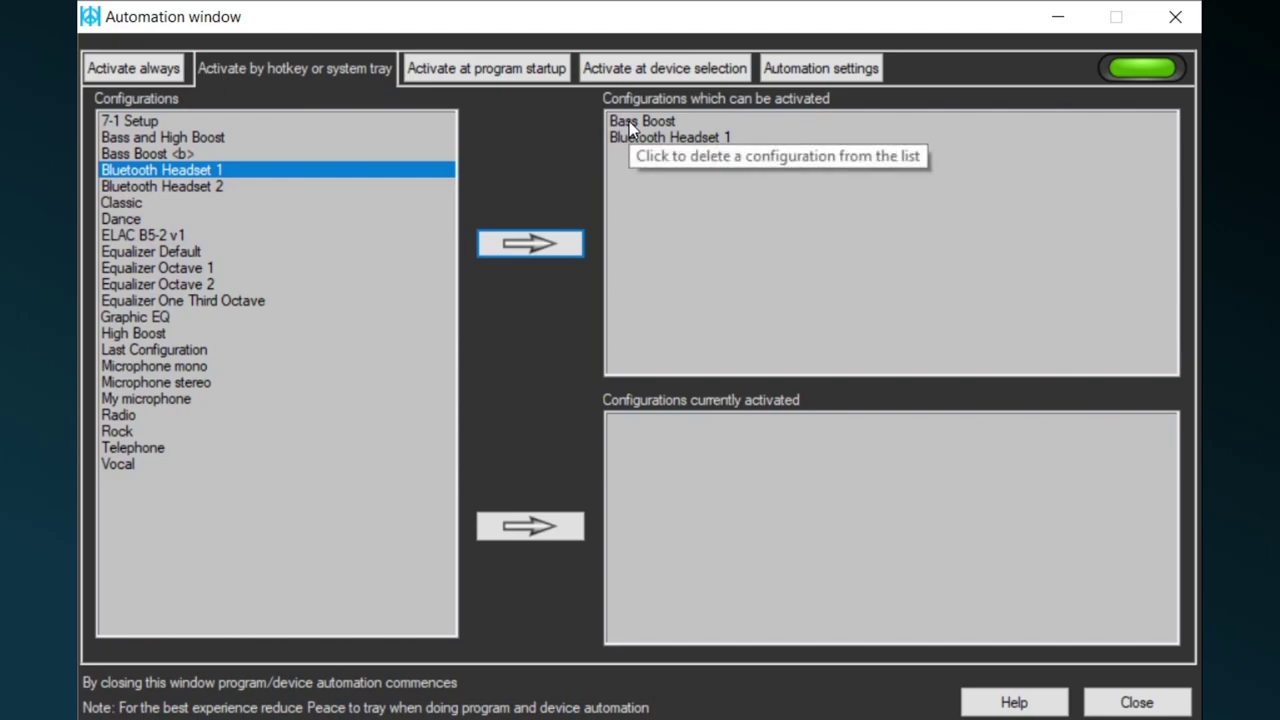
pyautogui.click(629, 121)
pyautogui.click(629, 121)
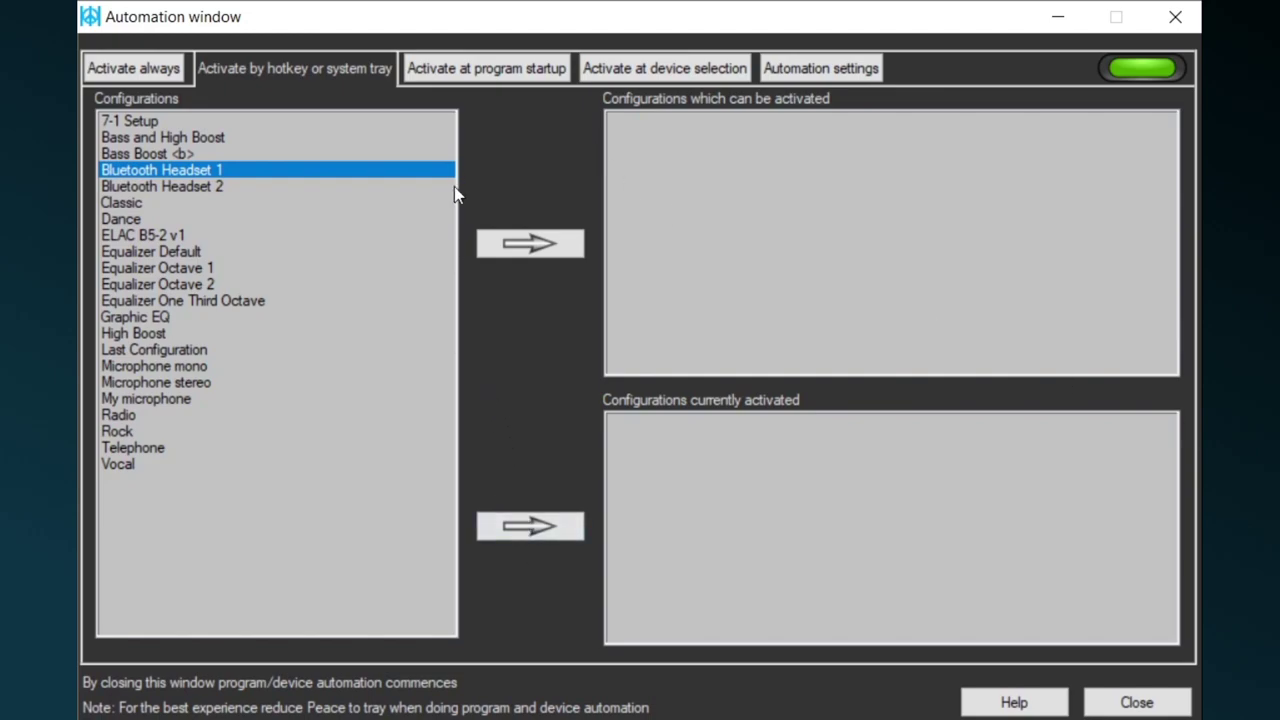
pyautogui.click(453, 66)
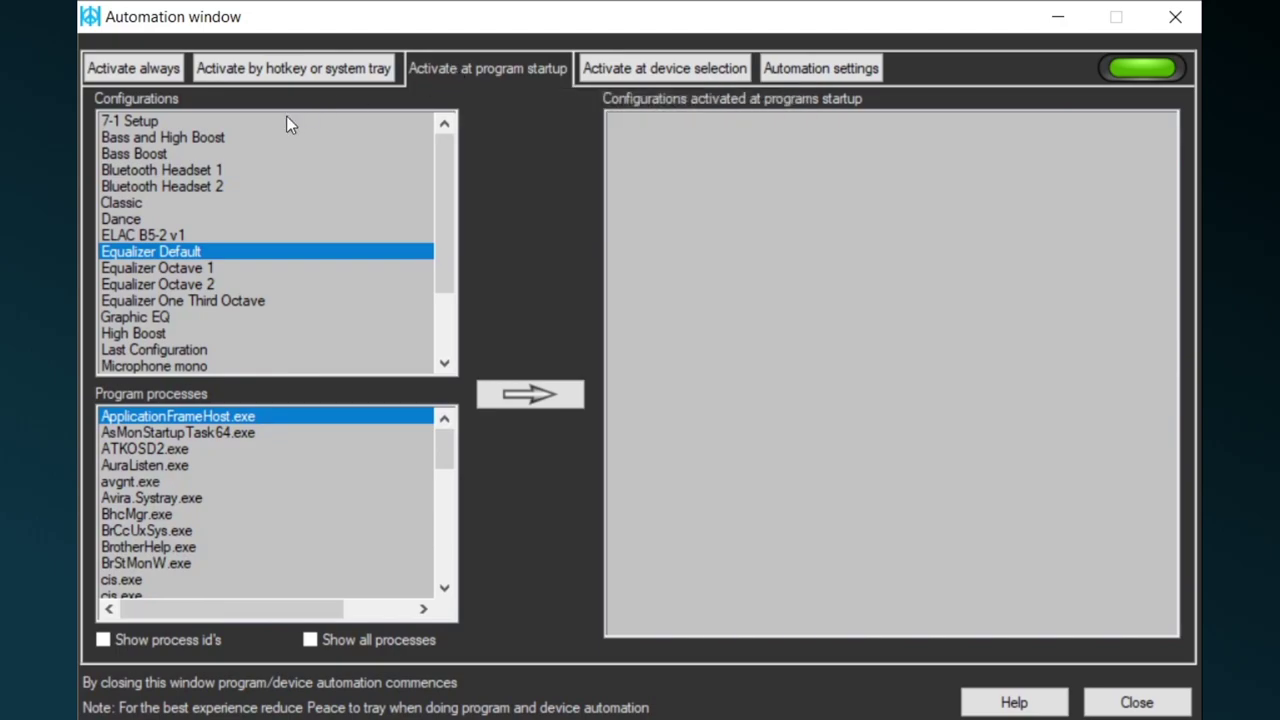
# Set the Dance configuration to activate whenever firefox.exe starts.
pyautogui.click(194, 220)
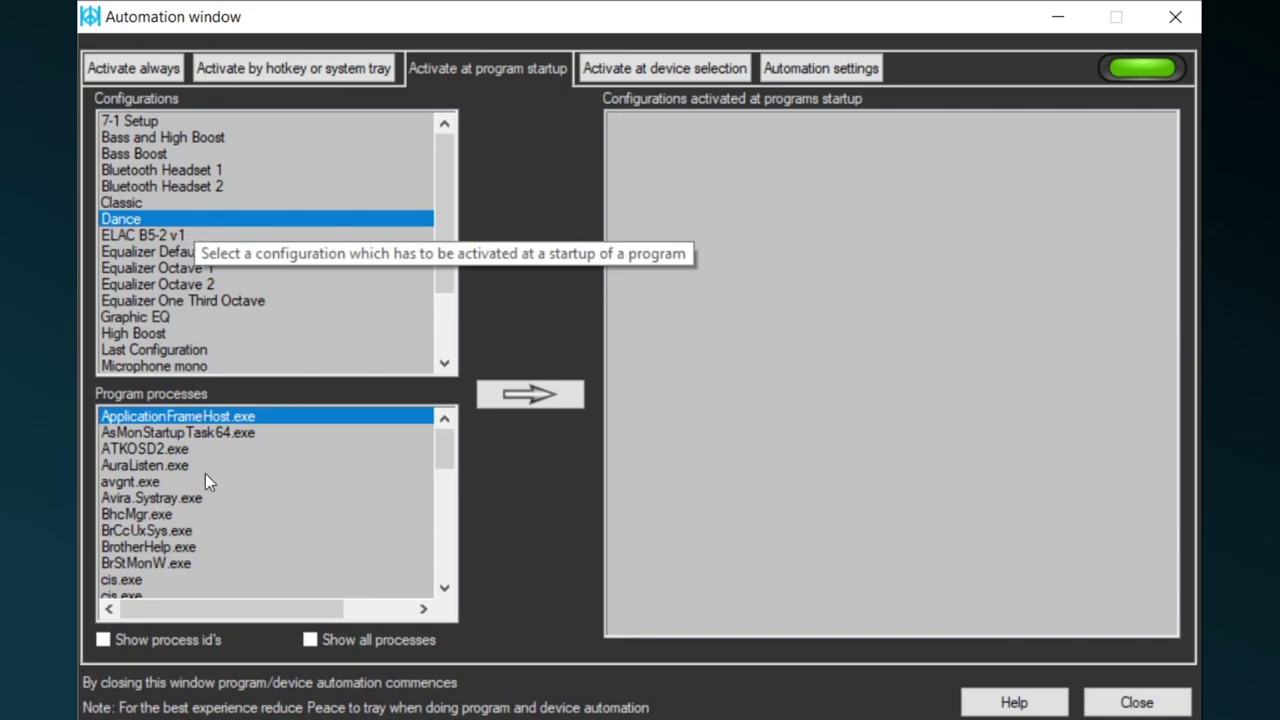
pyautogui.scroll(-2, 224, 549)
pyautogui.scroll(-3, 224, 549)
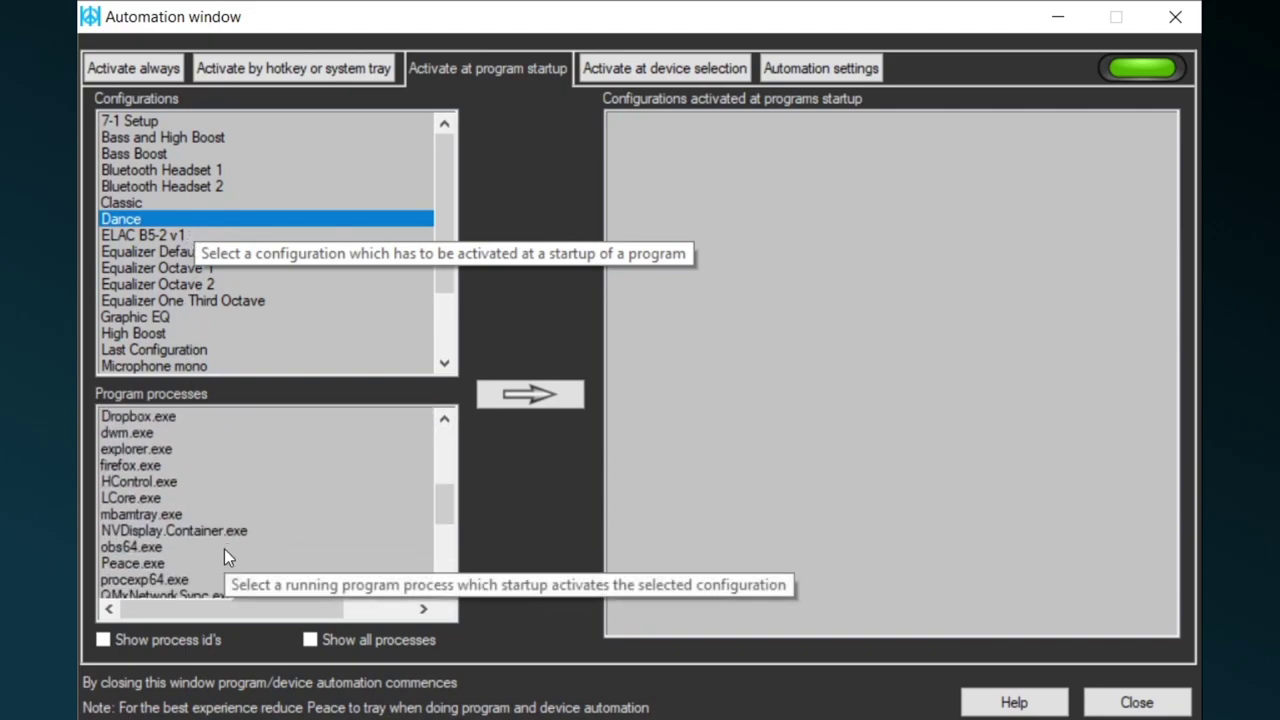
pyautogui.click(189, 465)
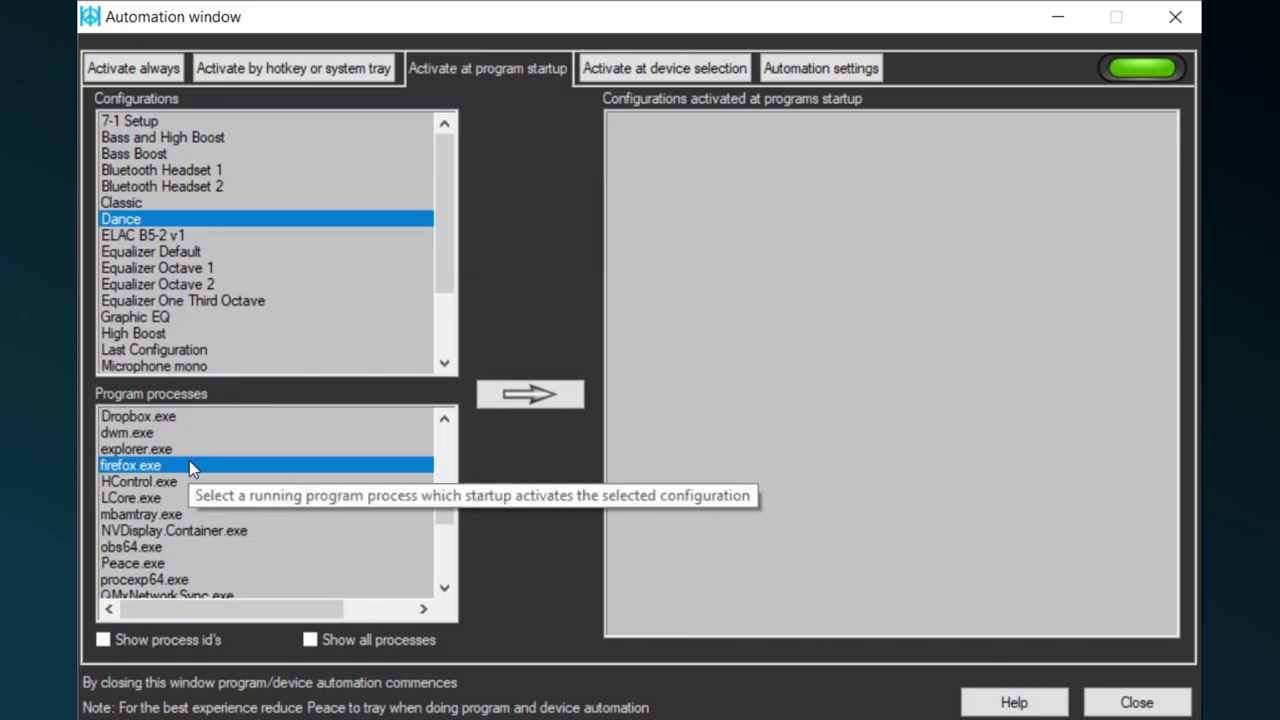
pyautogui.click(528, 397)
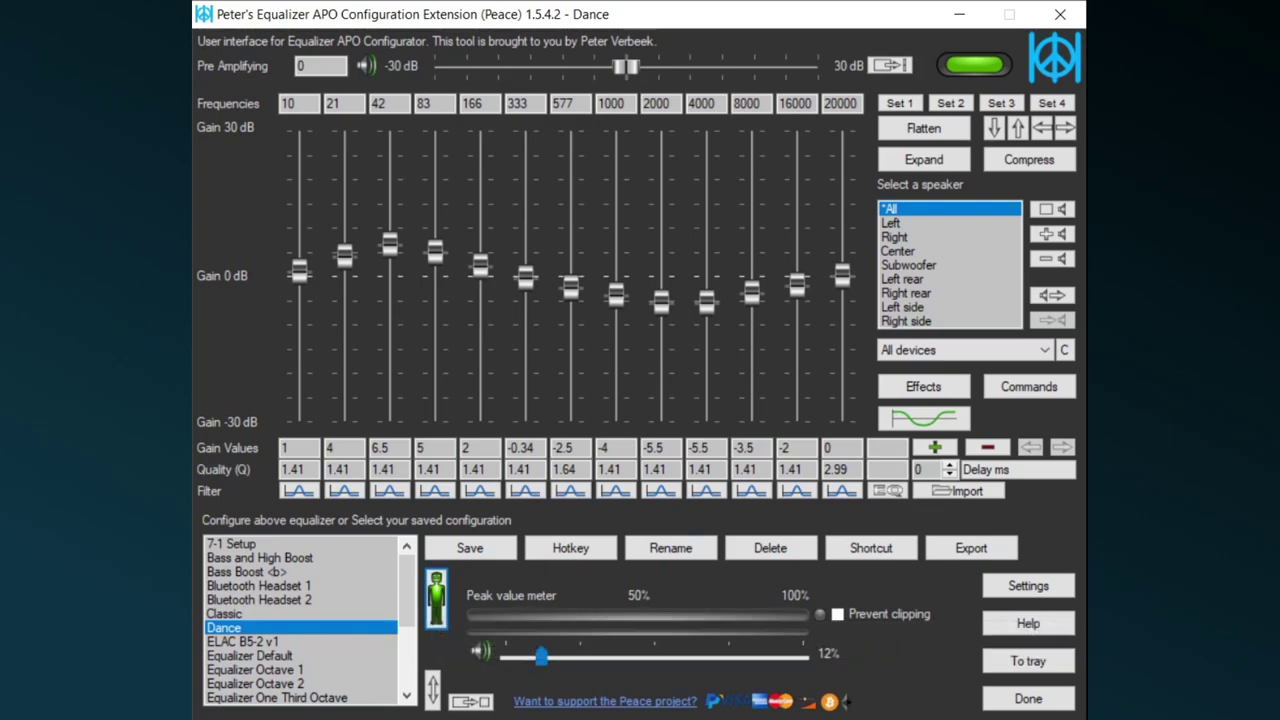
pyautogui.click(436, 598)
# Link the BoomBoom 560 Stereo headphones to activate Bluetooth Headset 1 on device selection.
pyautogui.click(681, 70)
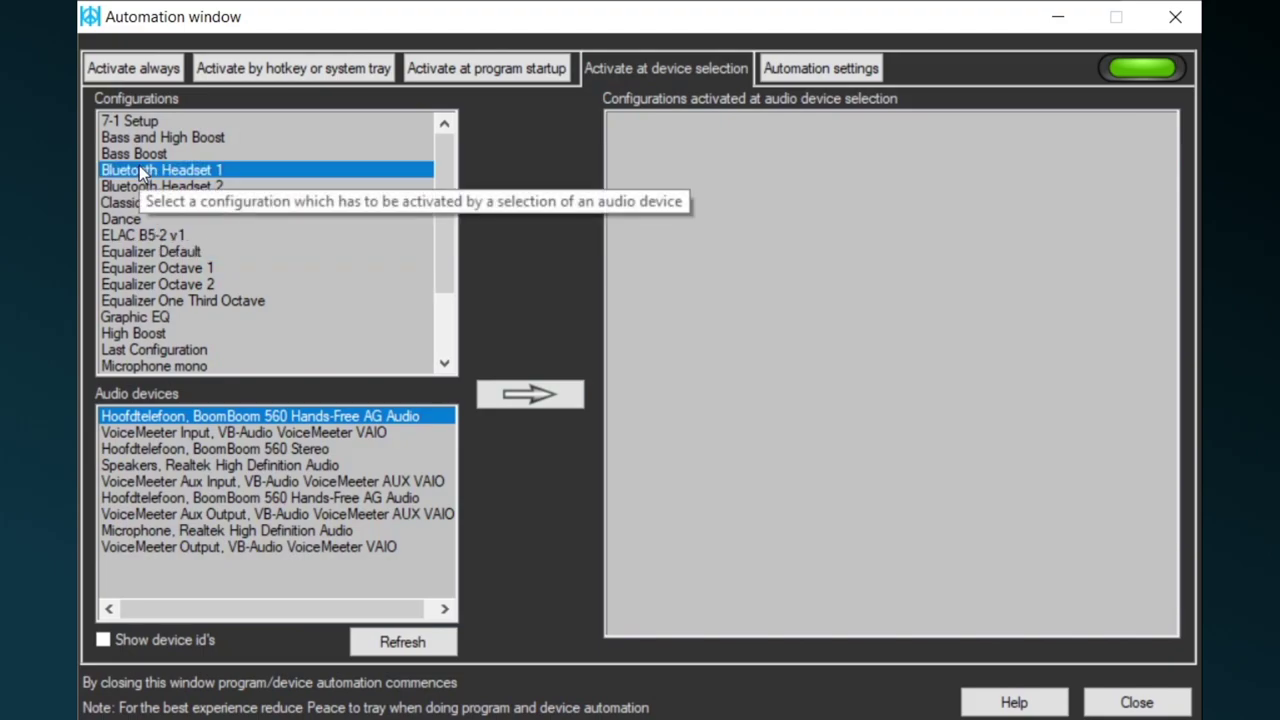
pyautogui.click(155, 452)
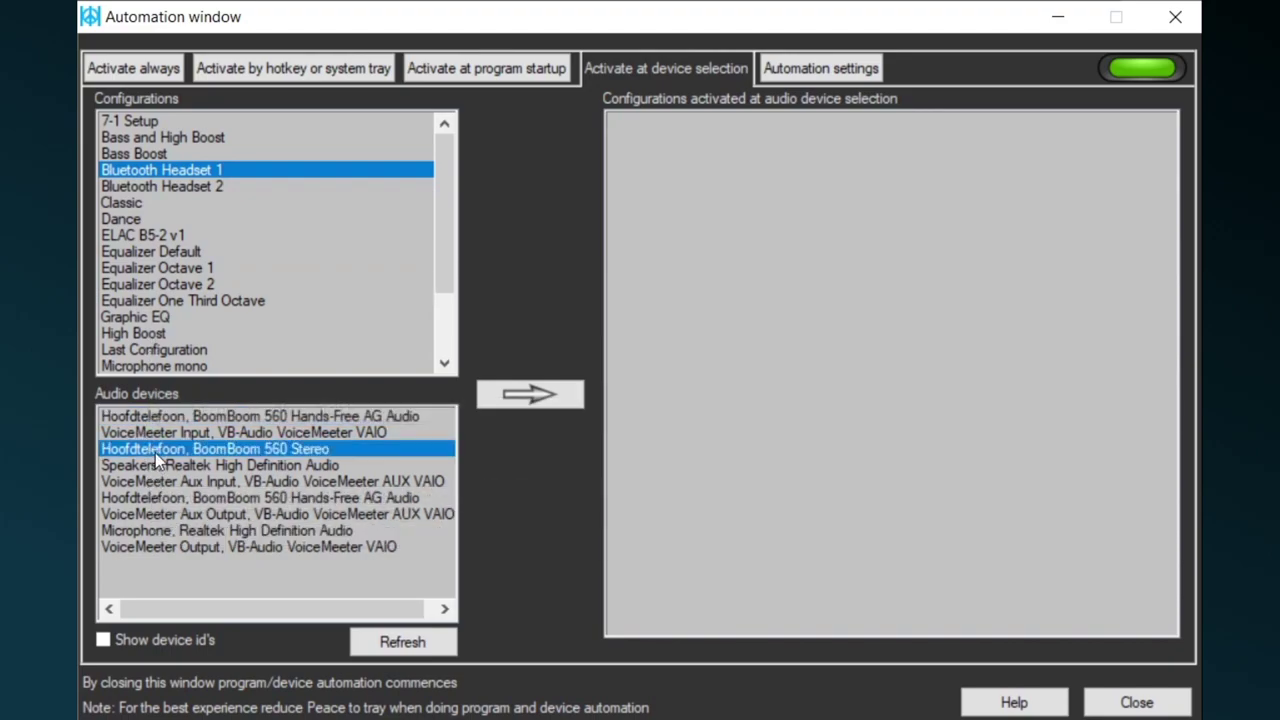
pyautogui.click(547, 398)
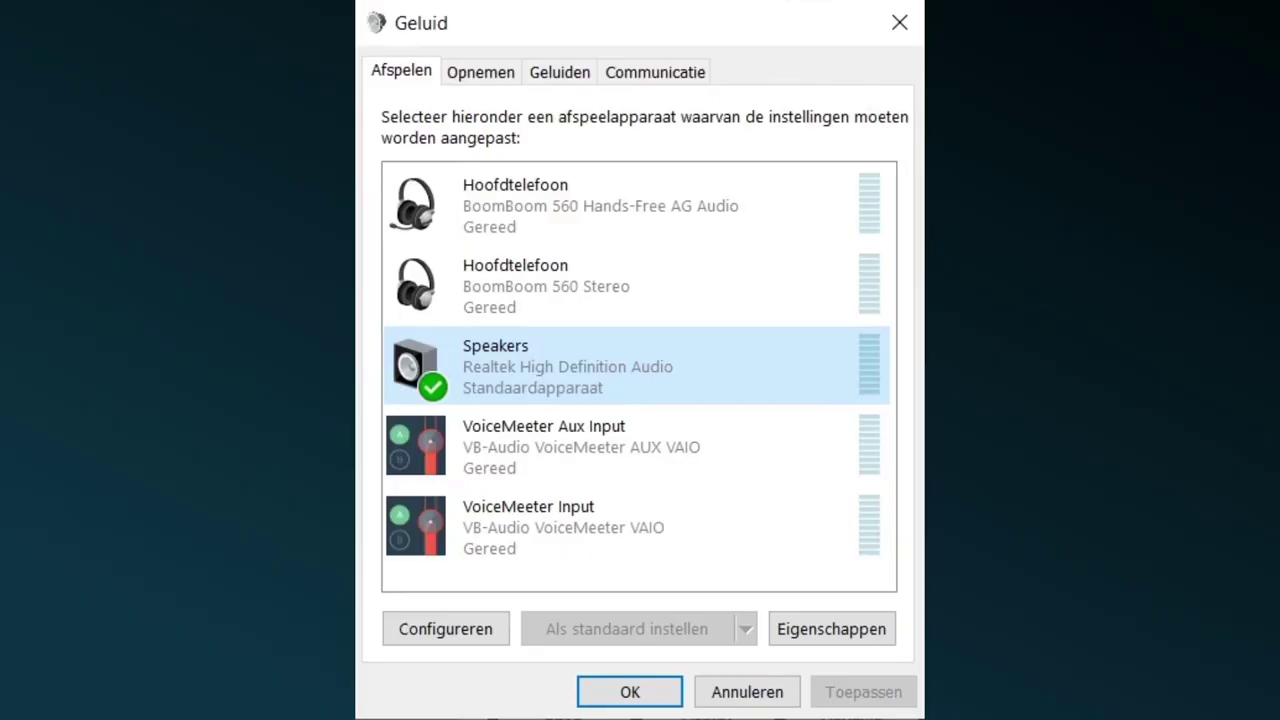
# Make BoomBoom 560 Stereo the Windows default device, then delete the headphones rule.
pyautogui.click(555, 287)
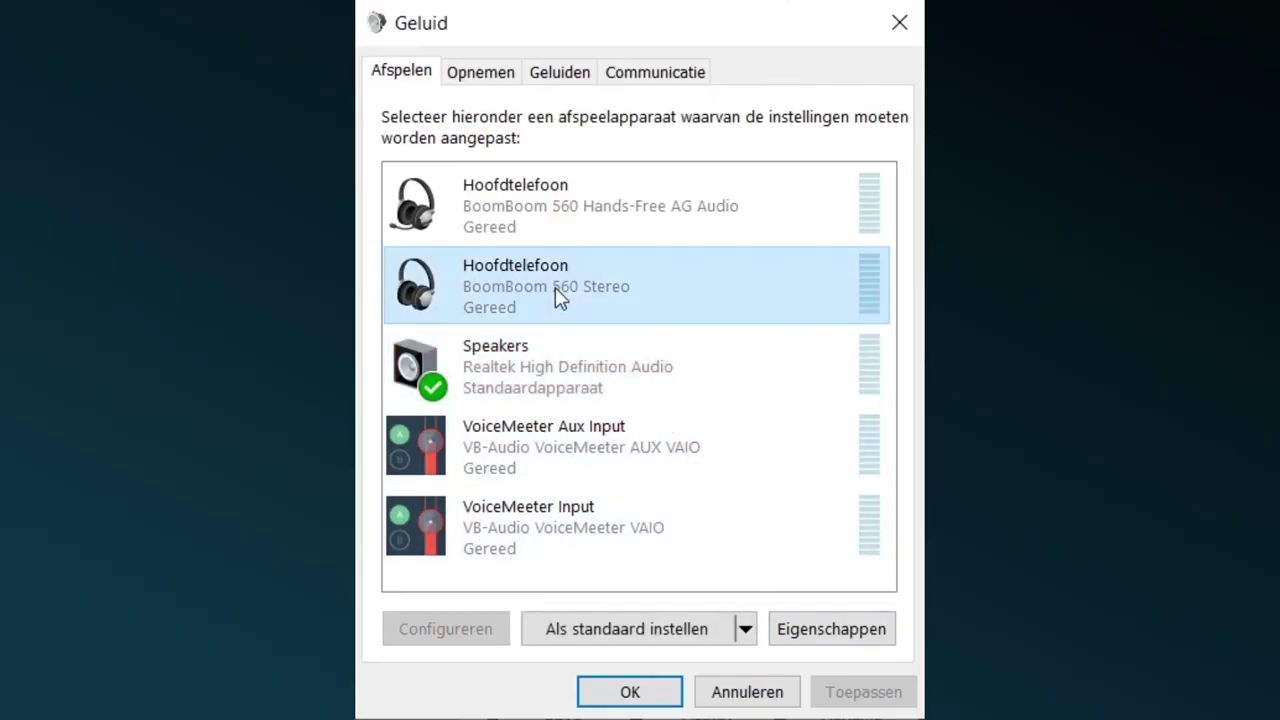
pyautogui.click(588, 628)
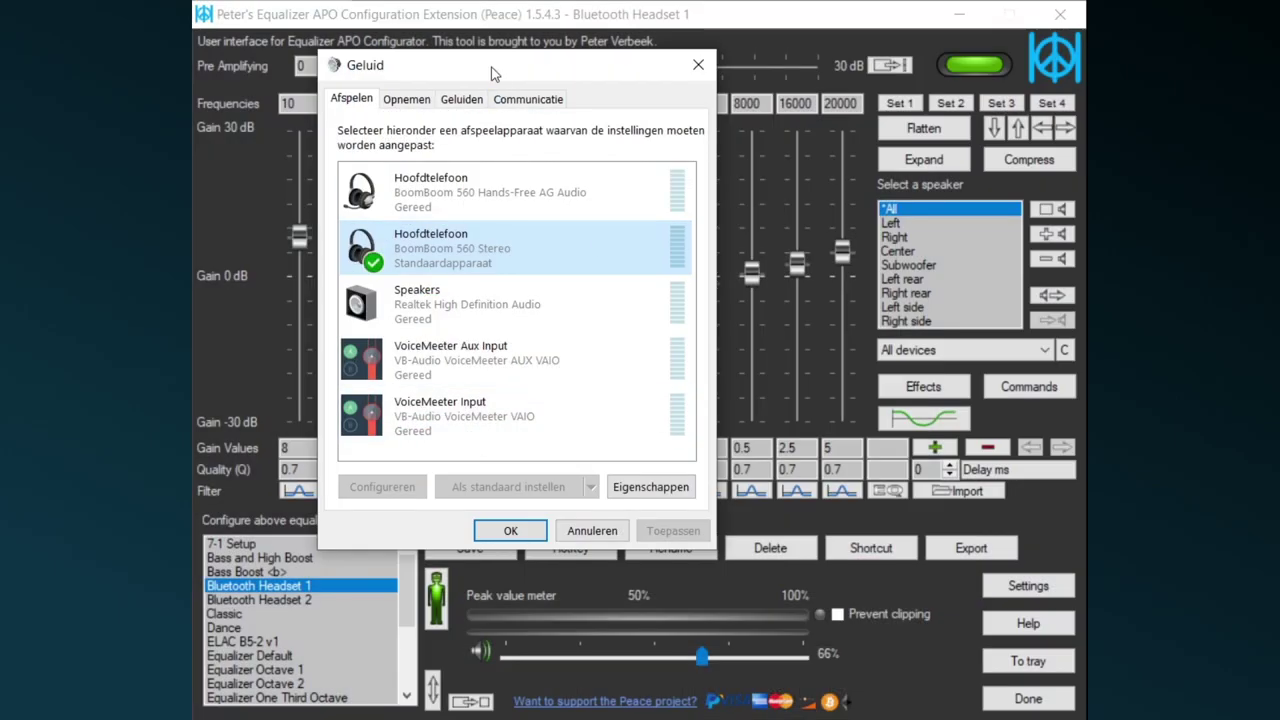
pyautogui.moveTo(492, 74); pyautogui.dragTo(1023, 171)
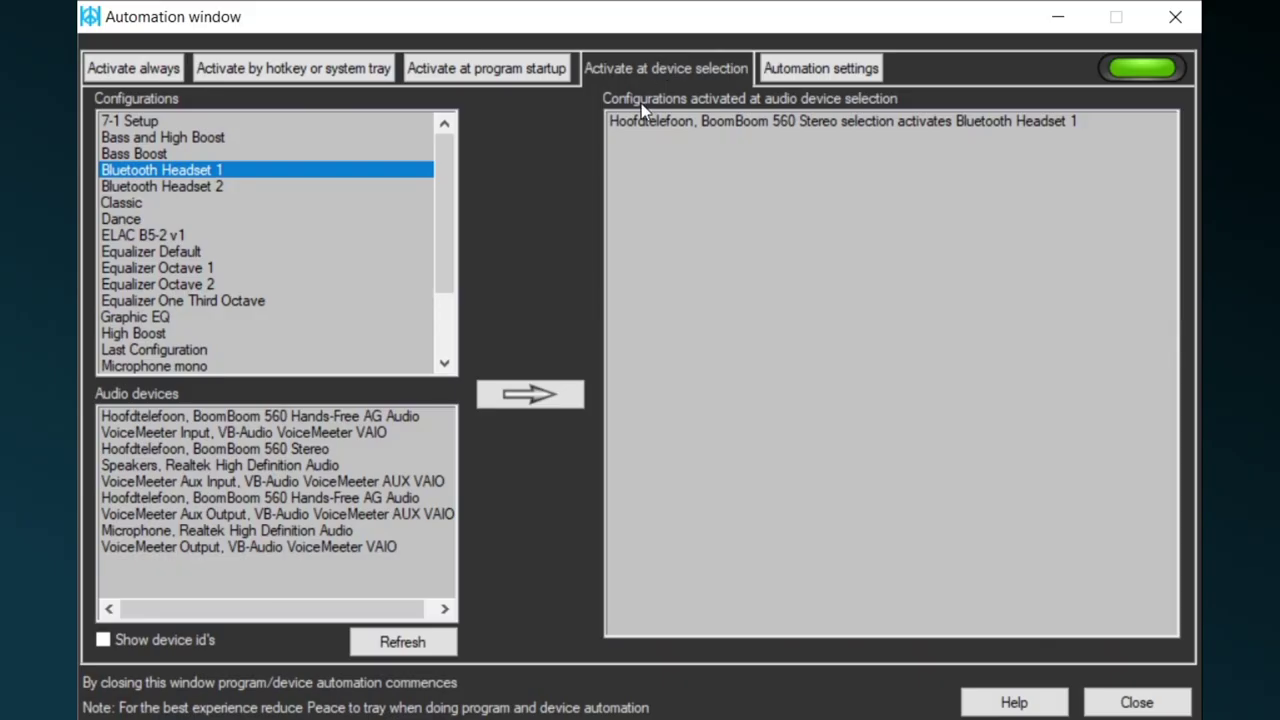
pyautogui.doubleClick(641, 120)
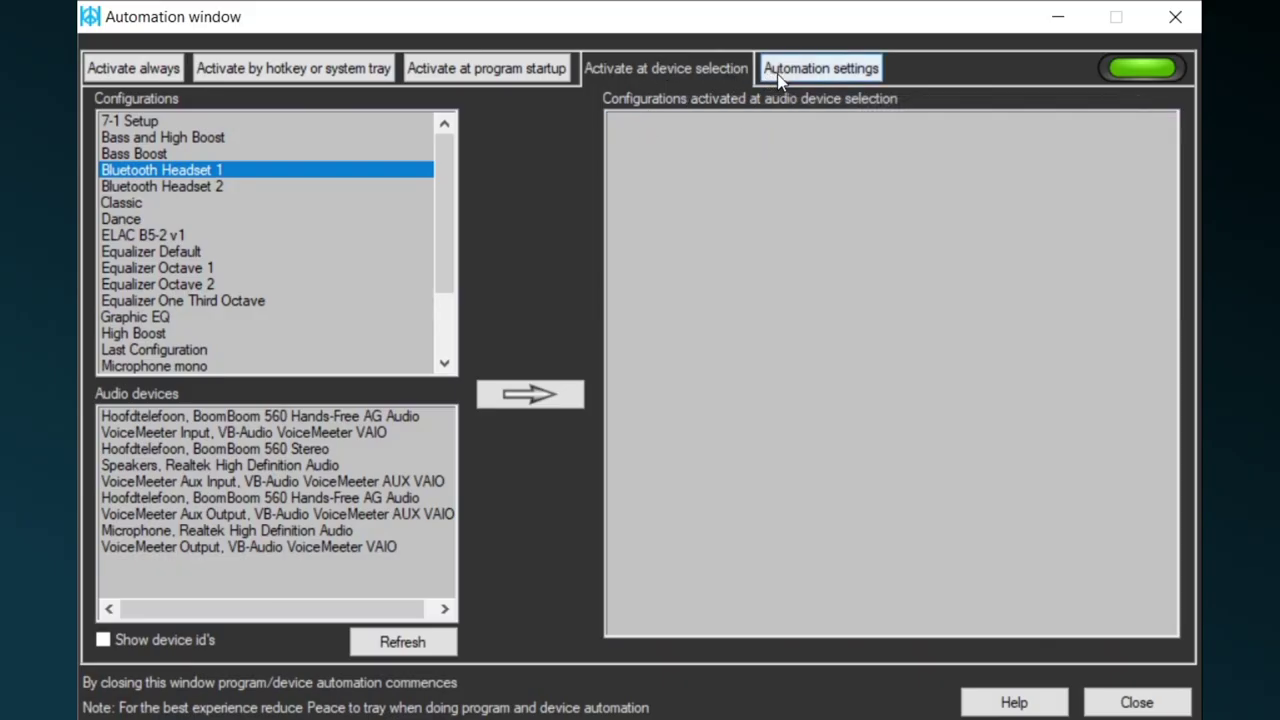
# Tick 'Show warning on different gains of configurations for automation' in Automation settings.
pyautogui.click(807, 68)
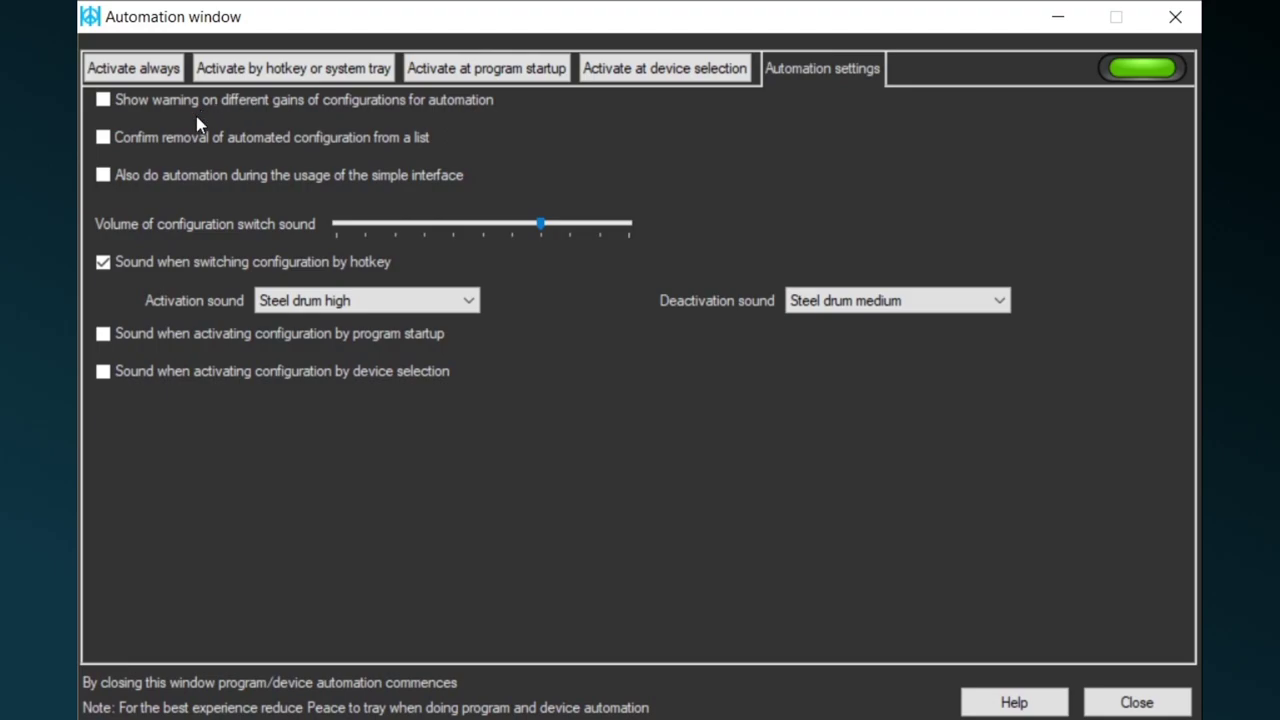
pyautogui.click(104, 101)
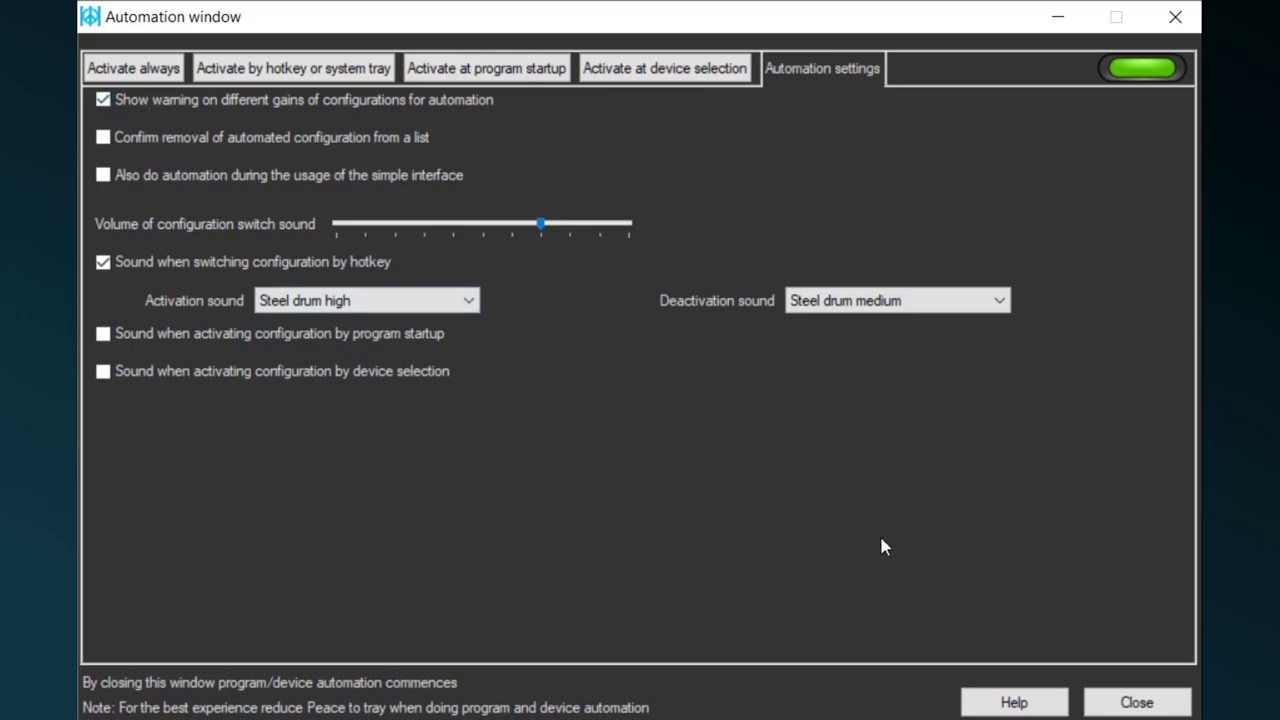